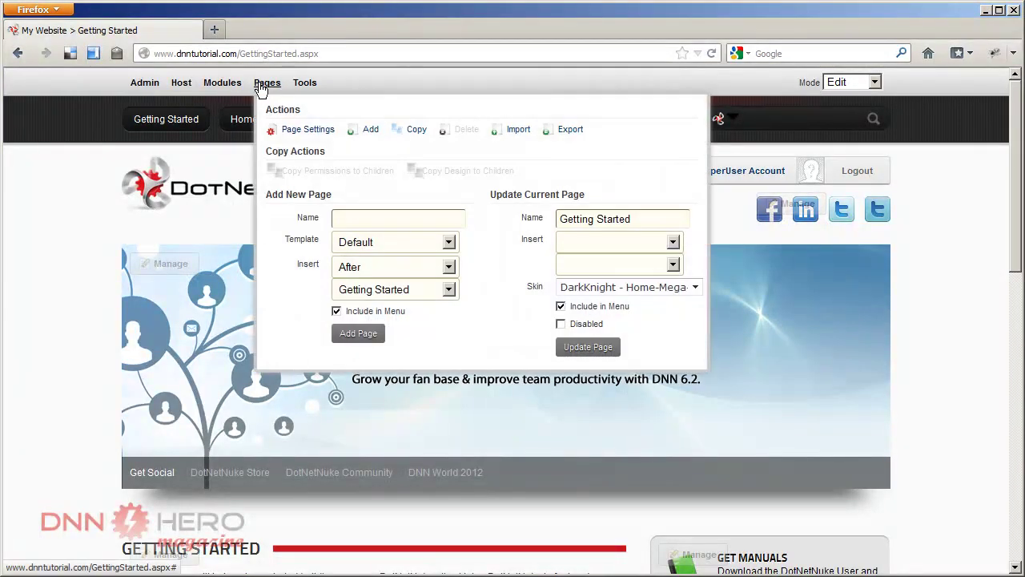
Start a new page and enter 'Discussions' as its page name
left_click(309, 128)
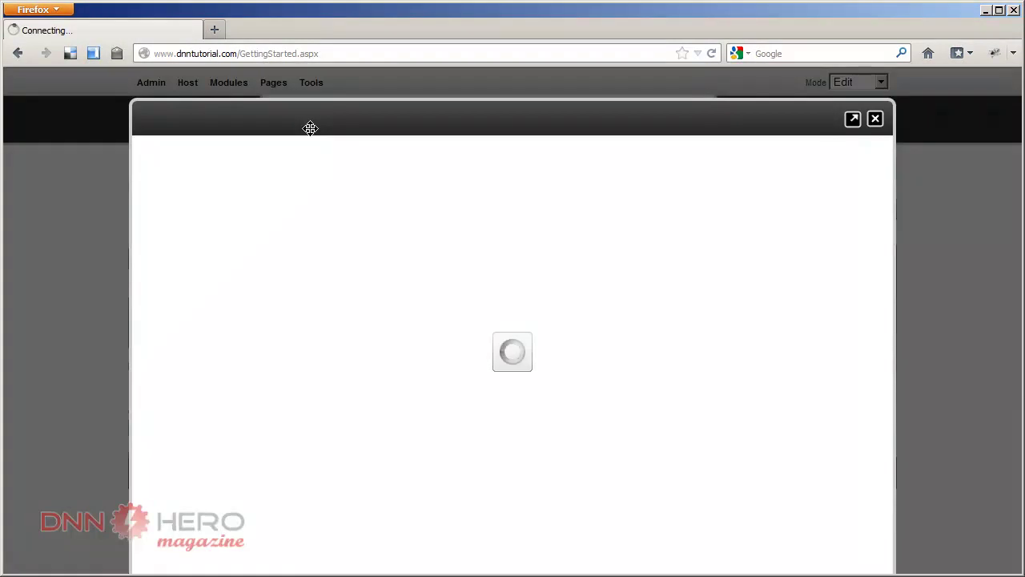
left_click(875, 119)
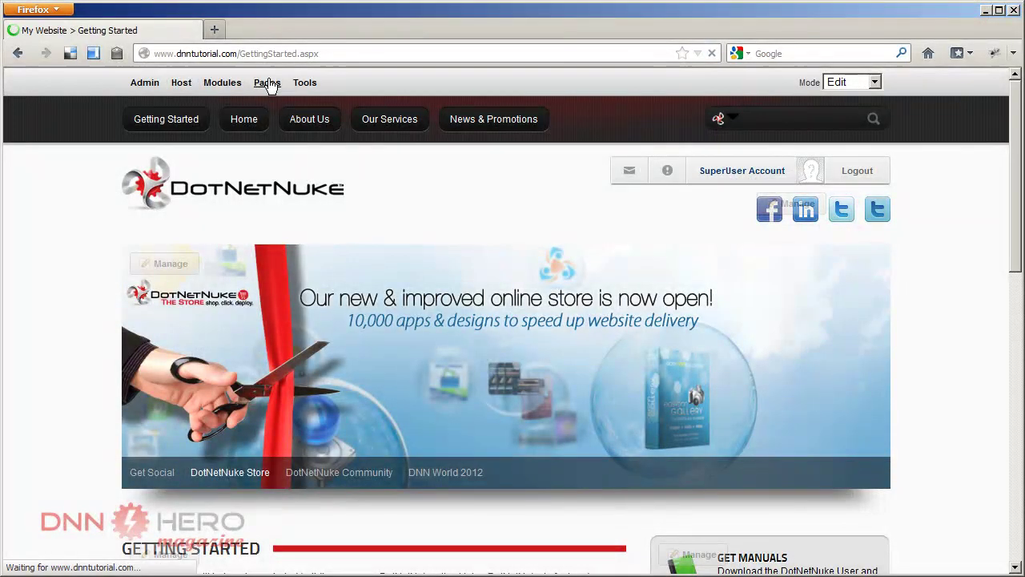
left_click(369, 131)
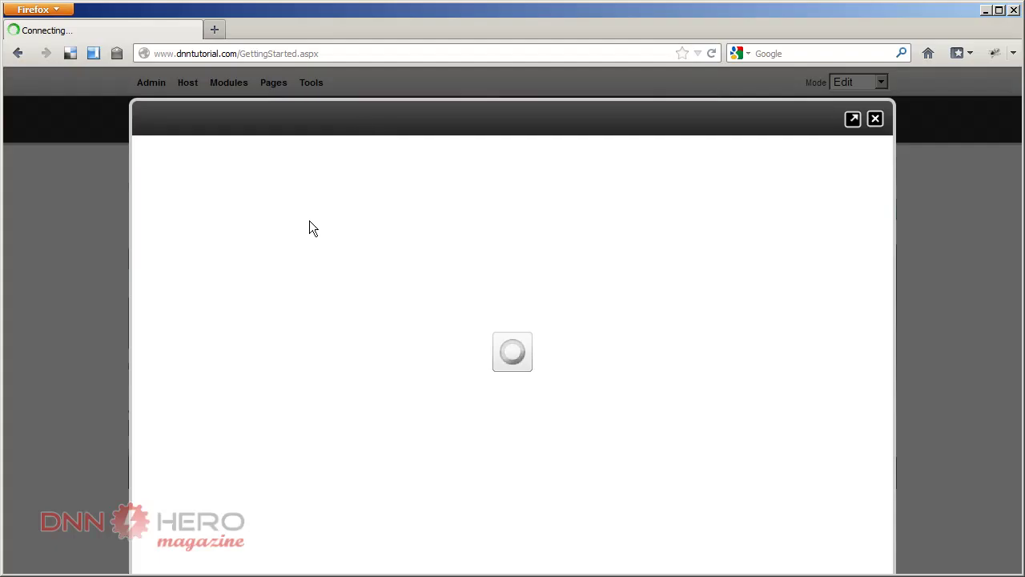
left_click(406, 211)
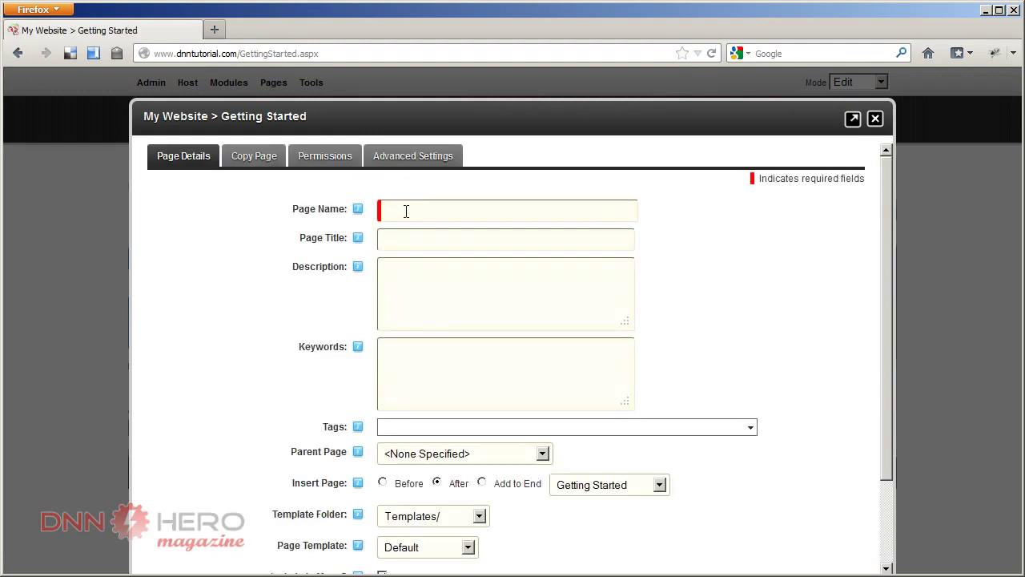
type("Discussions")
key("Tab")
Place the page at the menu's end, grant All Users view permission, and add it
left_click(482, 483)
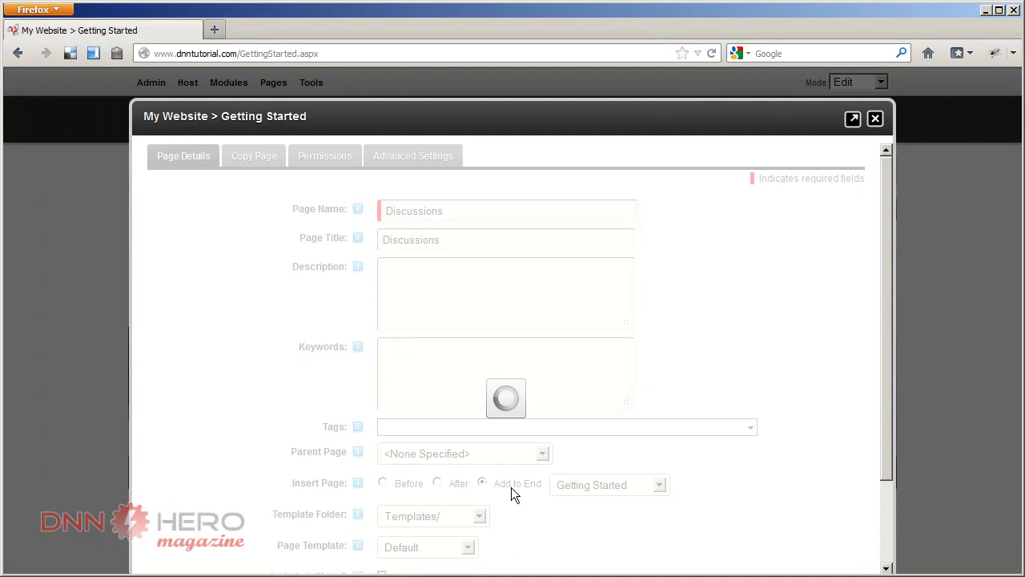
scroll(496, 499, "down", 2)
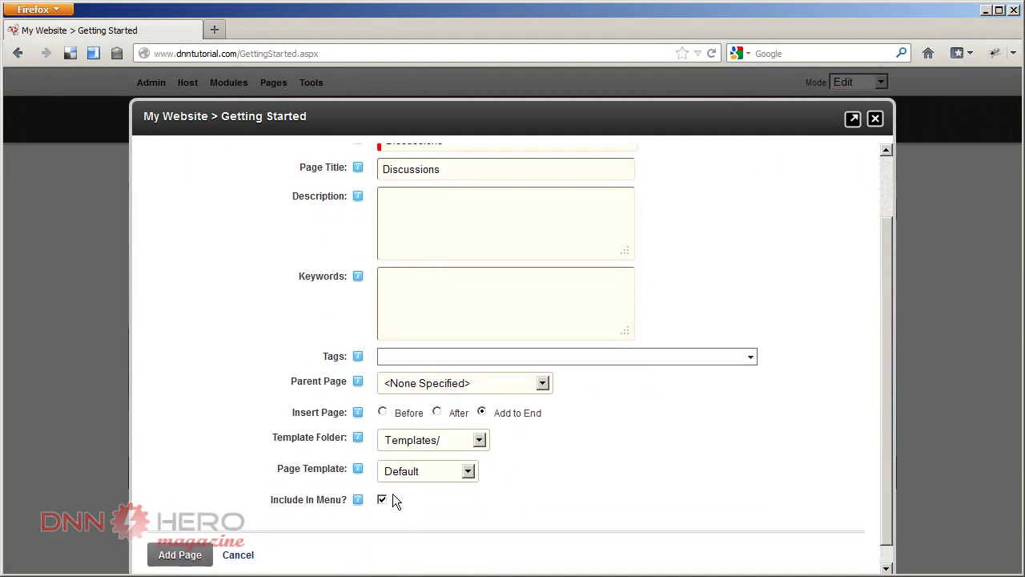
scroll(396, 499, "up", 3)
left_click(322, 161)
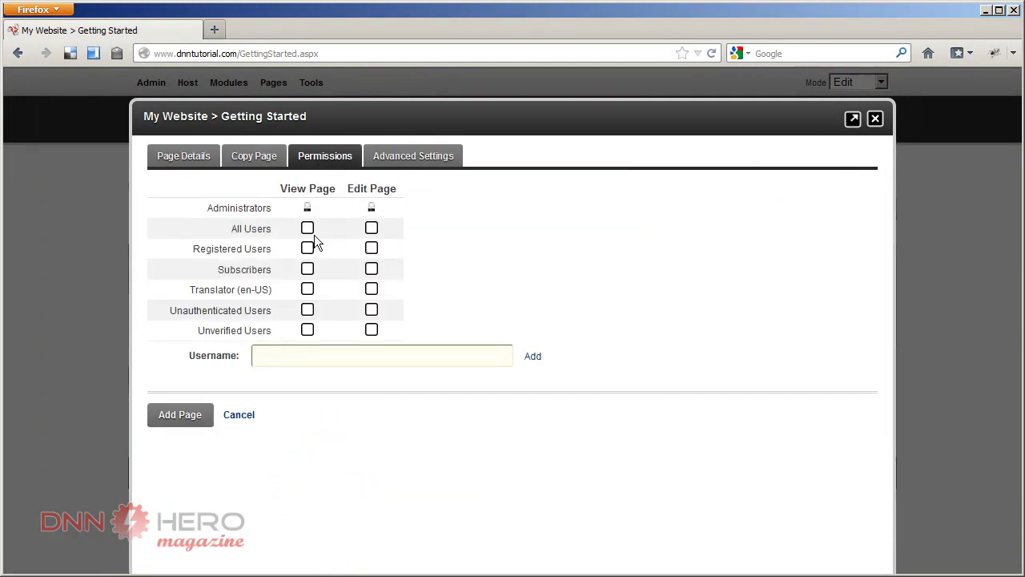
left_click(308, 228)
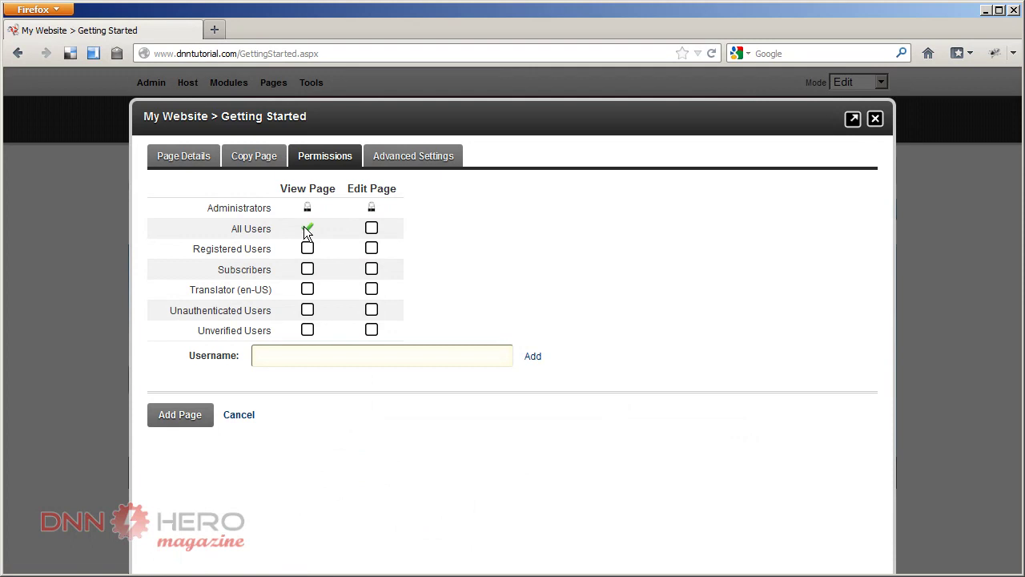
left_click(187, 416)
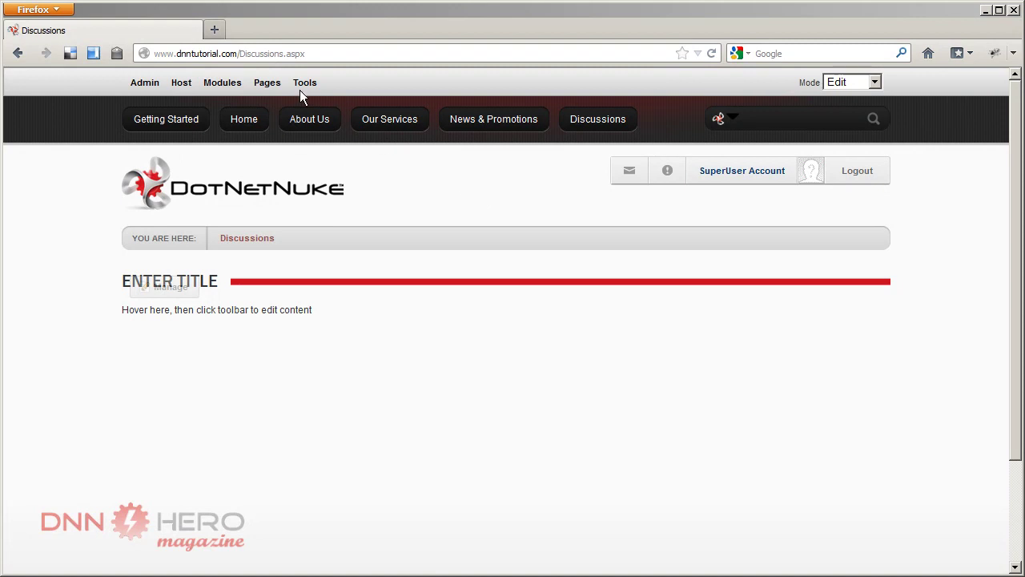
mouse_move(222, 82)
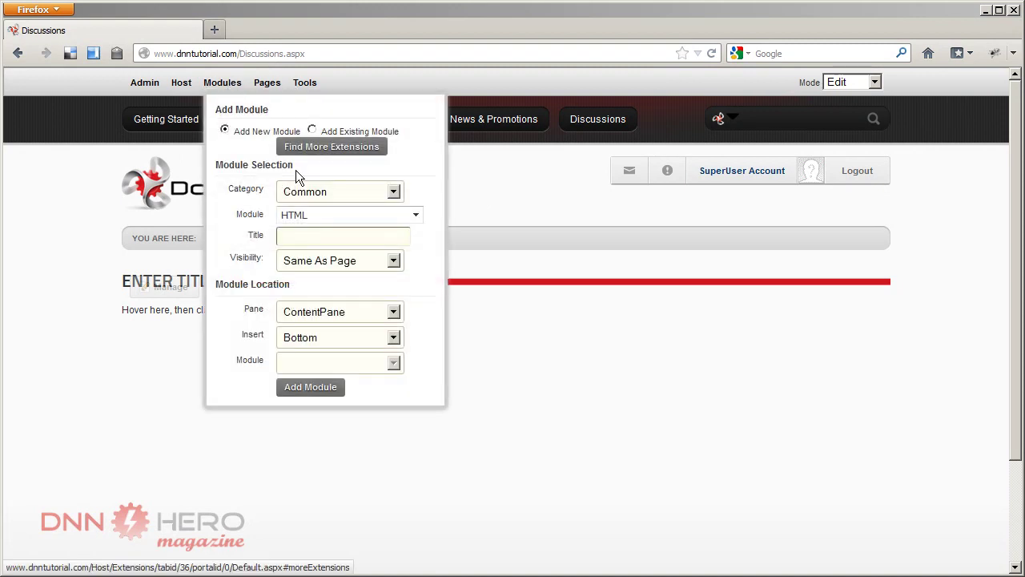
Add the Journal module from All Categories to the Discussions page
left_click(333, 190)
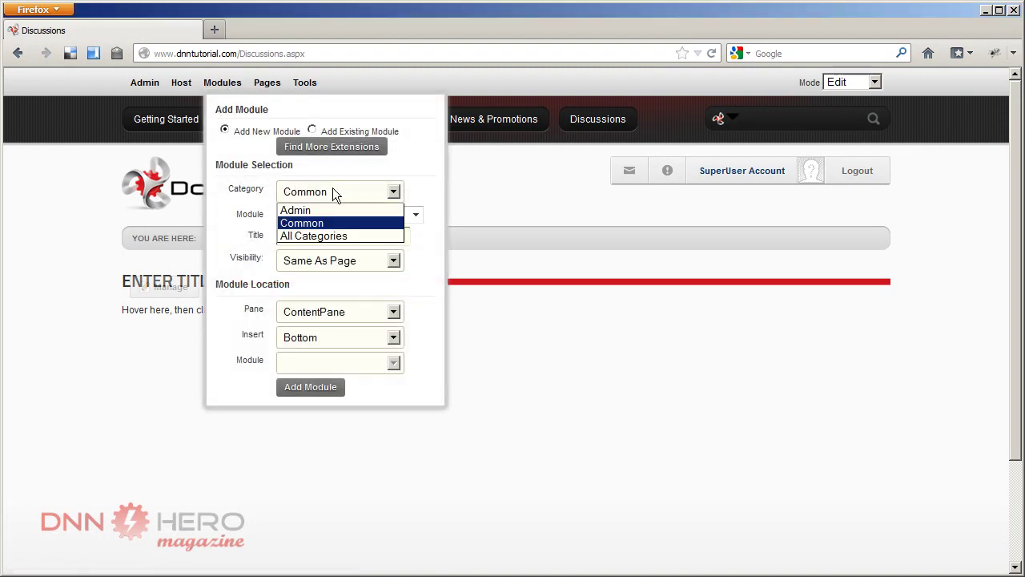
left_click(339, 236)
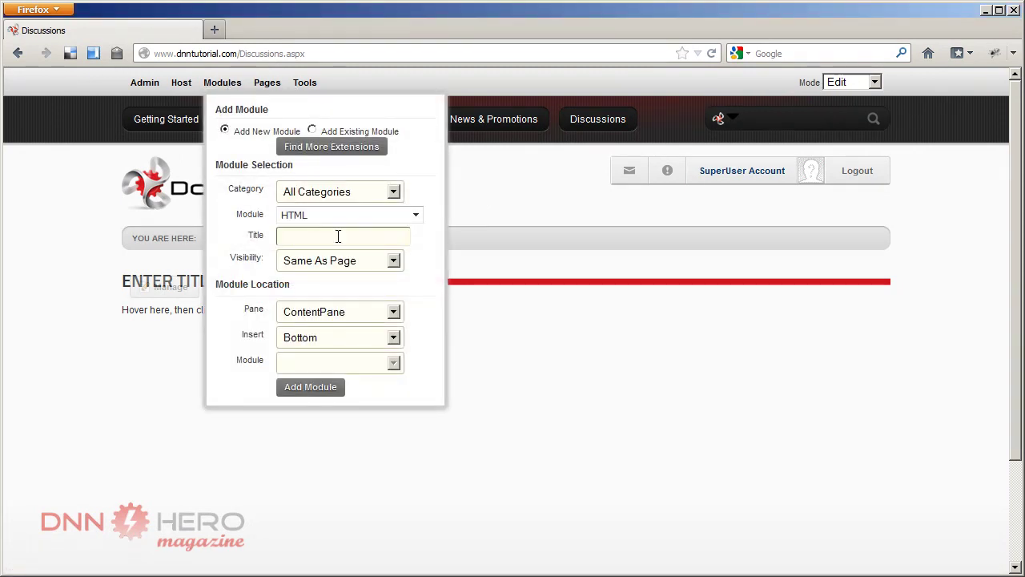
left_click(415, 214)
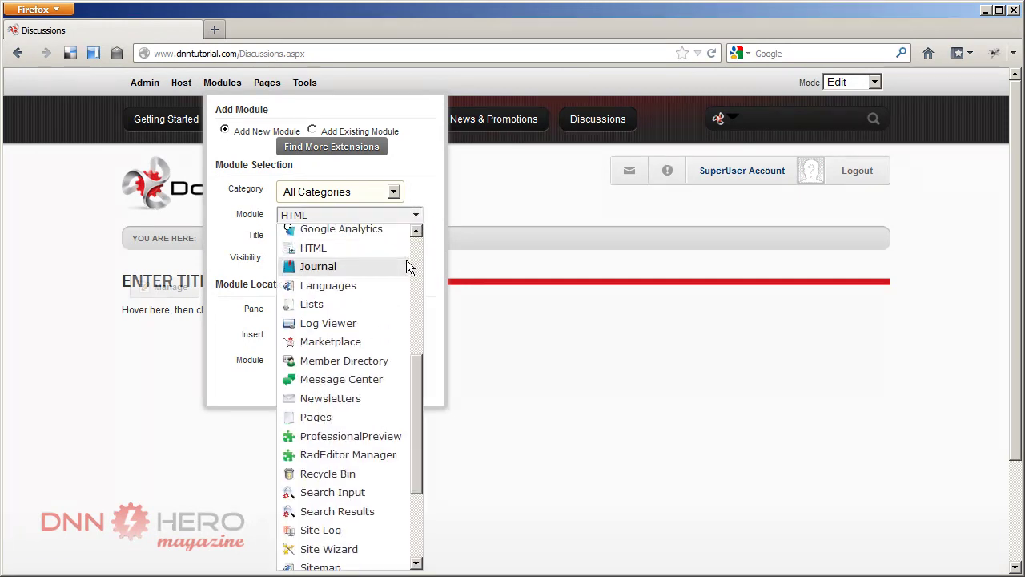
left_click(358, 268)
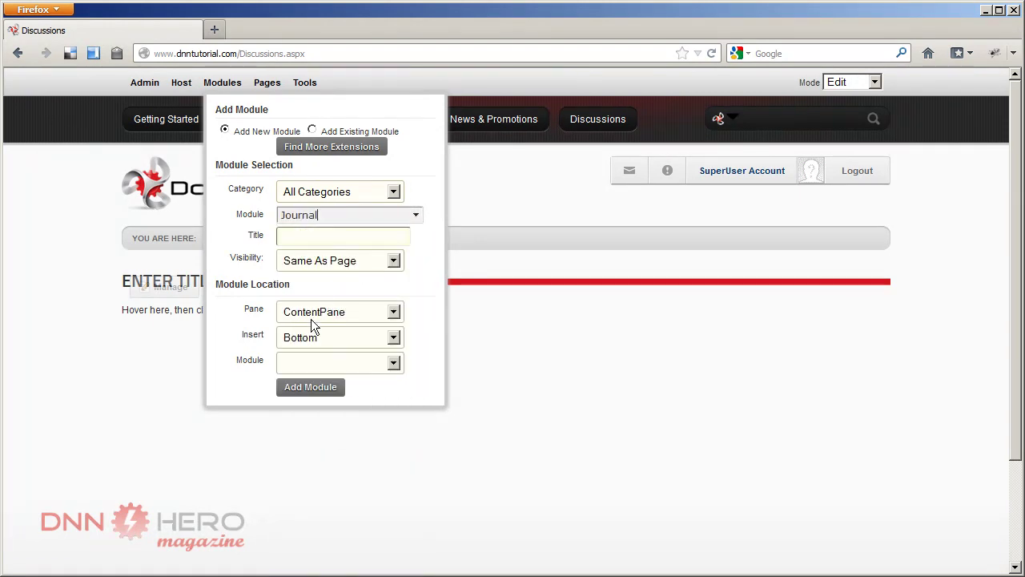
left_click(326, 382)
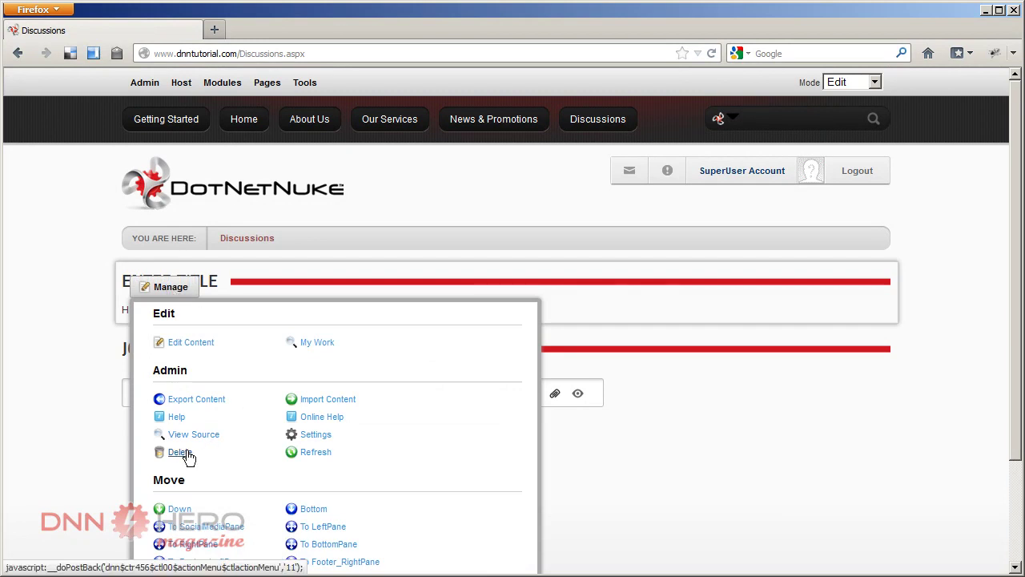
Delete the blank HTML placeholder module and confirm the deletion
left_click(184, 452)
left_click(522, 357)
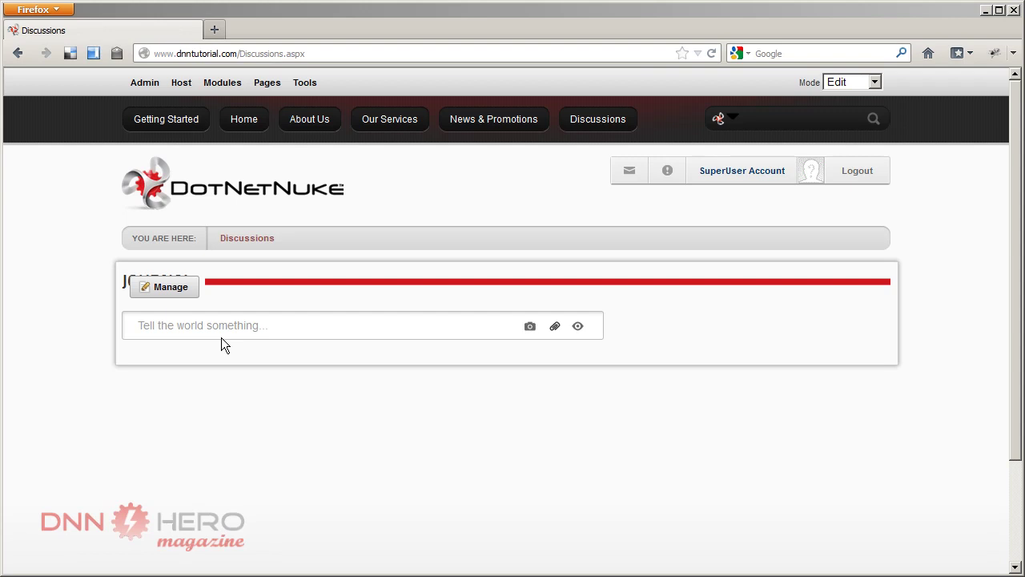
left_click(230, 326)
type("T")
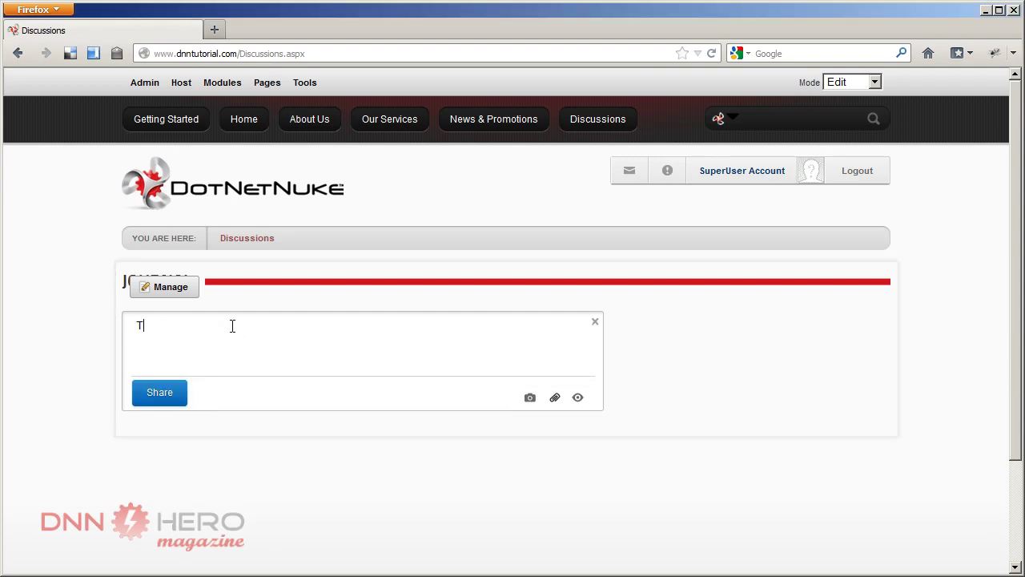
type("his is my fir")
type("st comme")
key("BackSpace")
key("BackSpace")
key("BackSpace")
key("BackSpace")
key("BackSpace")
type("op")
key("BackSpace")
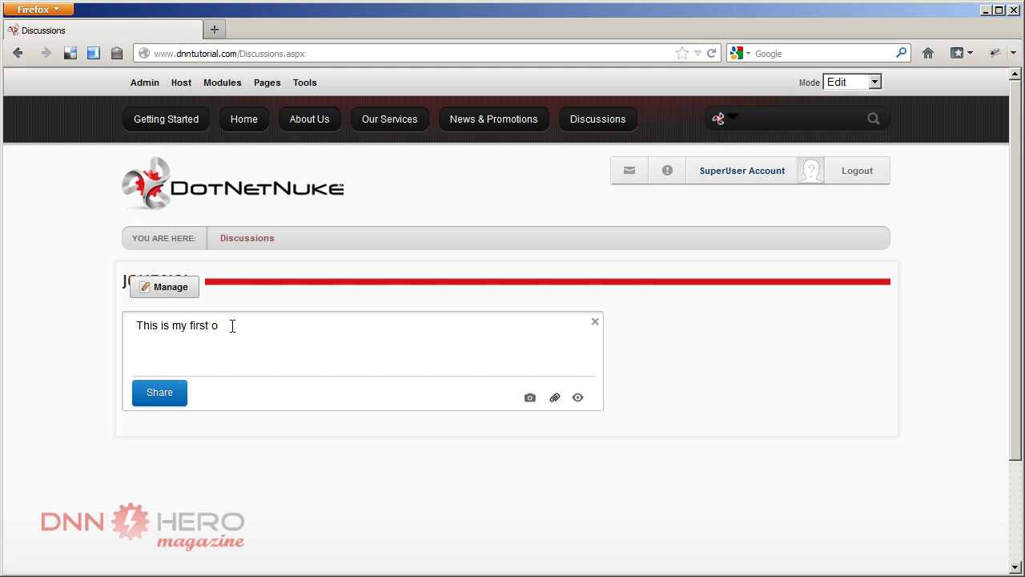
key("BackSpace")
type("post")
left_click(160, 395)
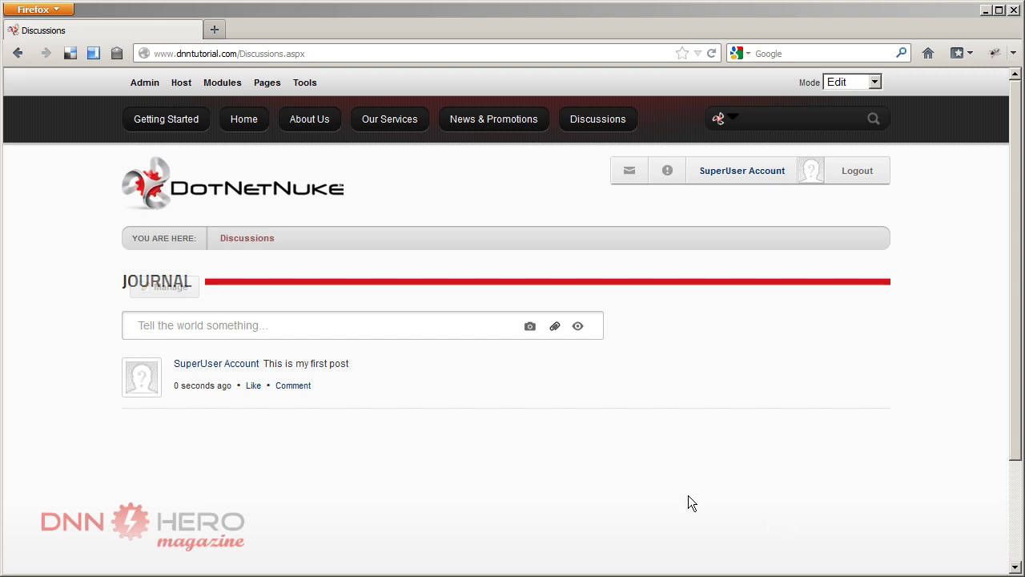
mouse_move(497, 377)
left_click(885, 371)
left_click(672, 392)
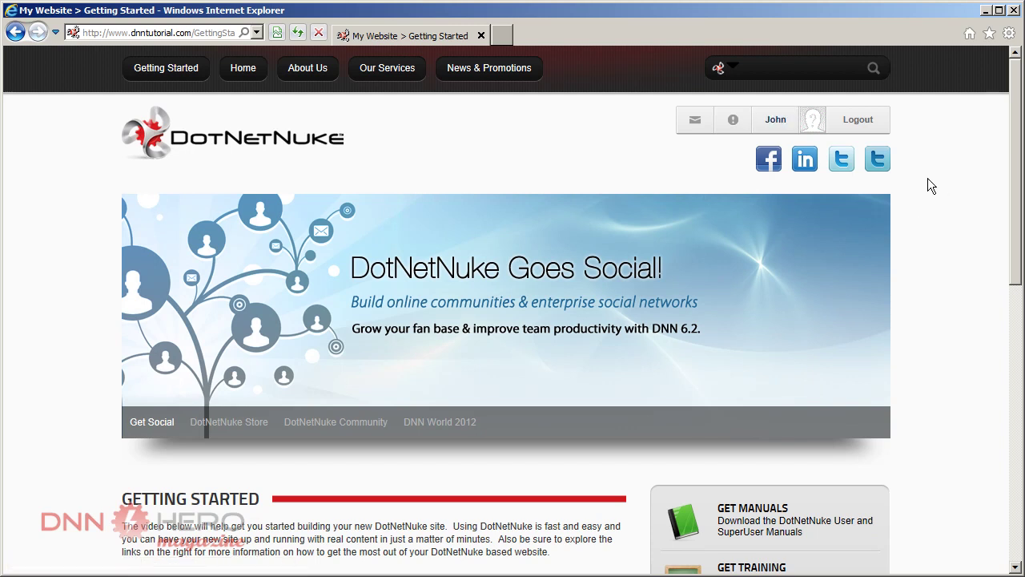
In Internet Explorer, open Discussions and share the post 'Going on vacation tomorrow!'
key("F5")
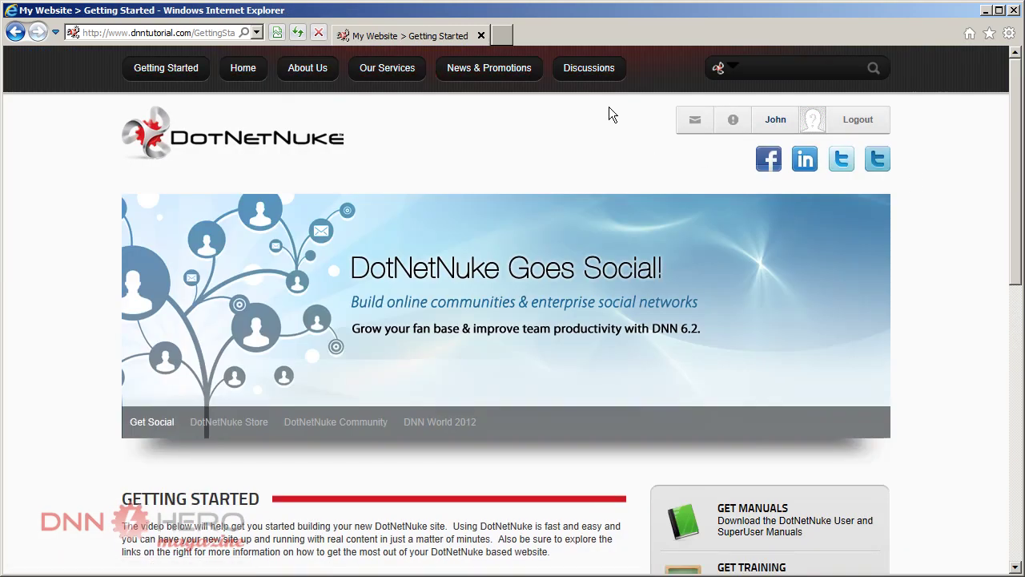
left_click(591, 70)
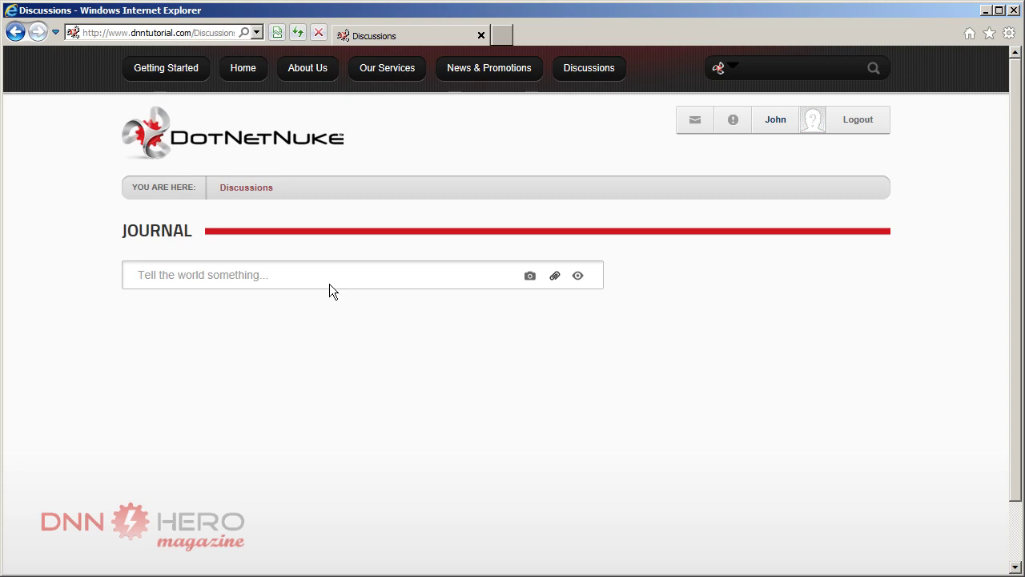
left_click(293, 276)
type("Going on vacation tomorrow!")
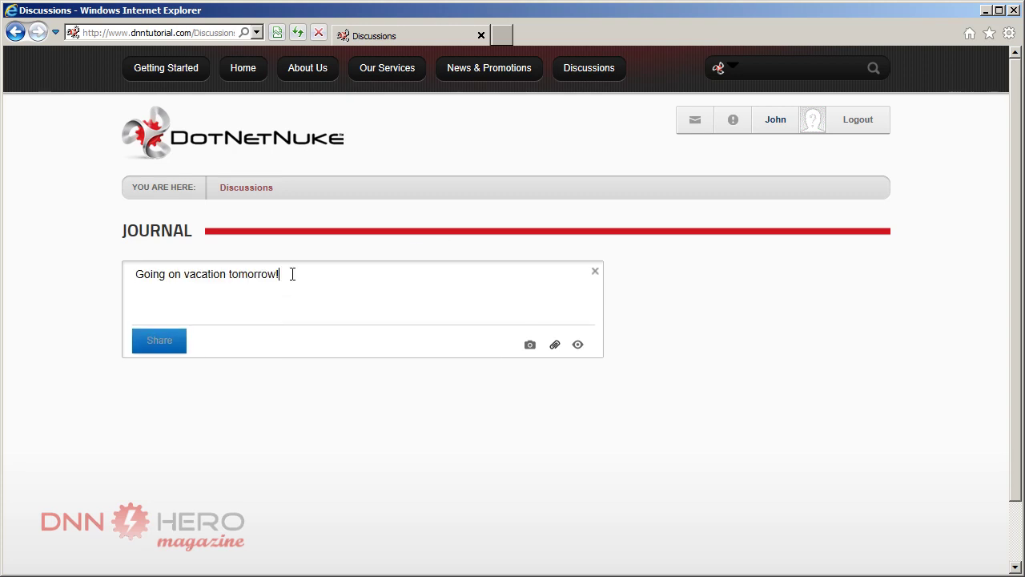
left_click(165, 343)
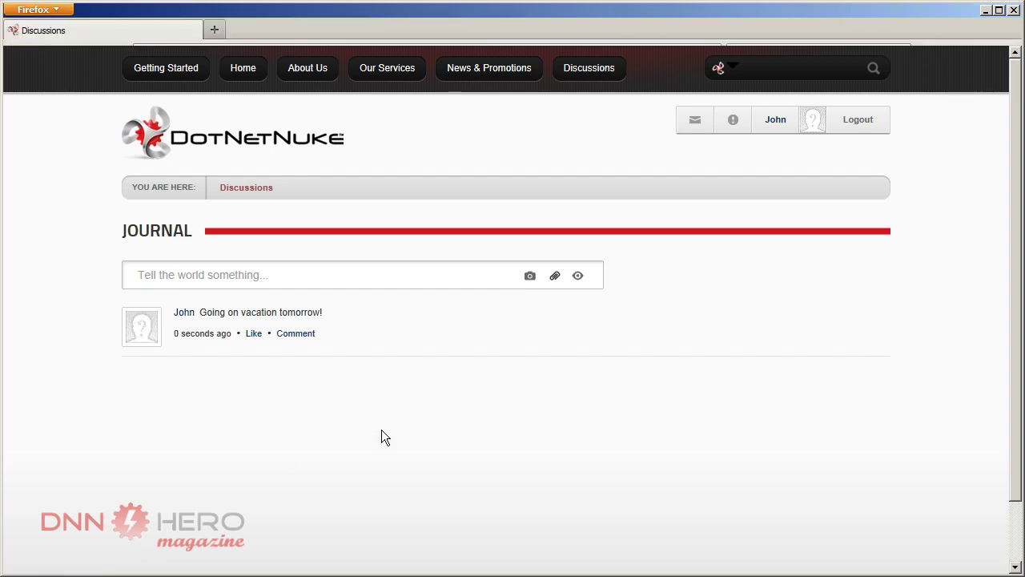
mouse_move(363, 326)
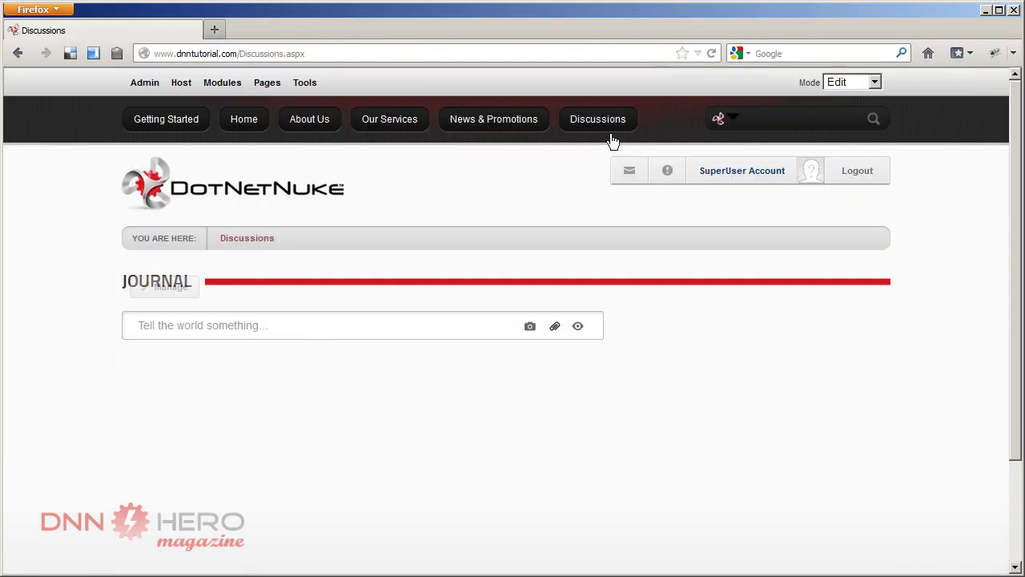
Reload the Discussions page in Firefox to show the vacation post
left_click(602, 126)
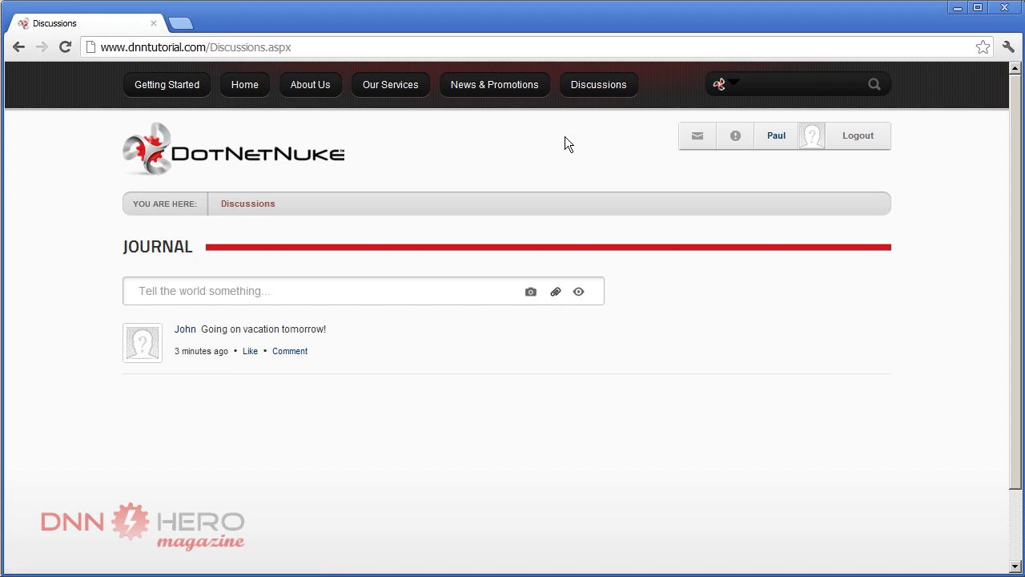
Type 'Please send me comments on this document' in the Journal box and open file-attachment options
left_click(202, 291)
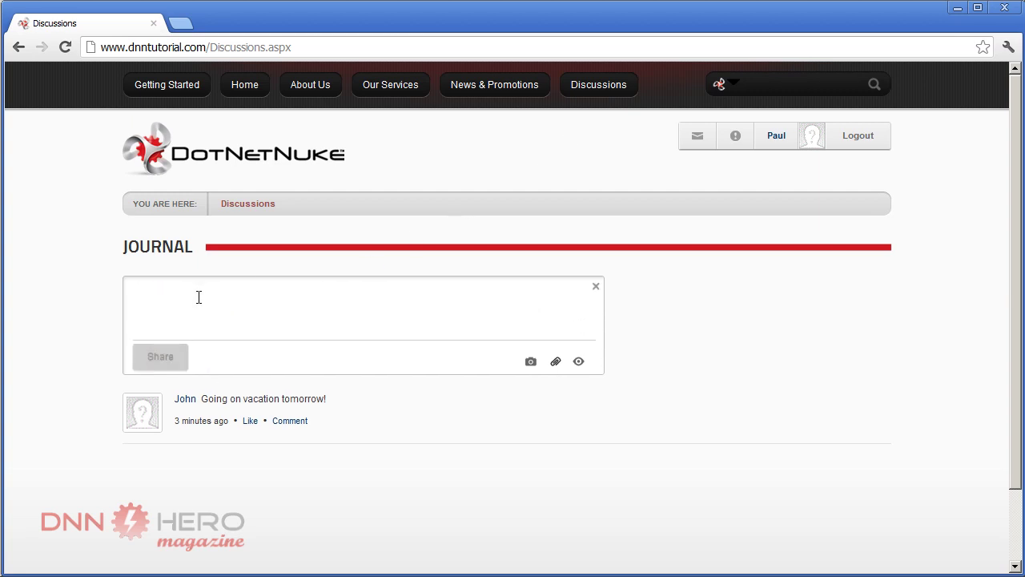
type("Please send me comments on this documents")
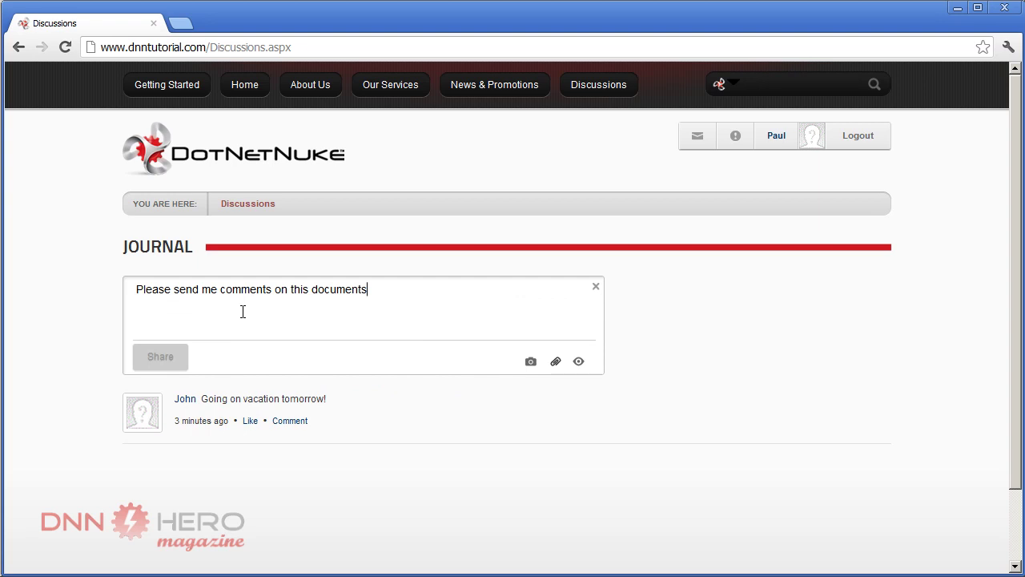
key("BackSpace")
left_click(556, 363)
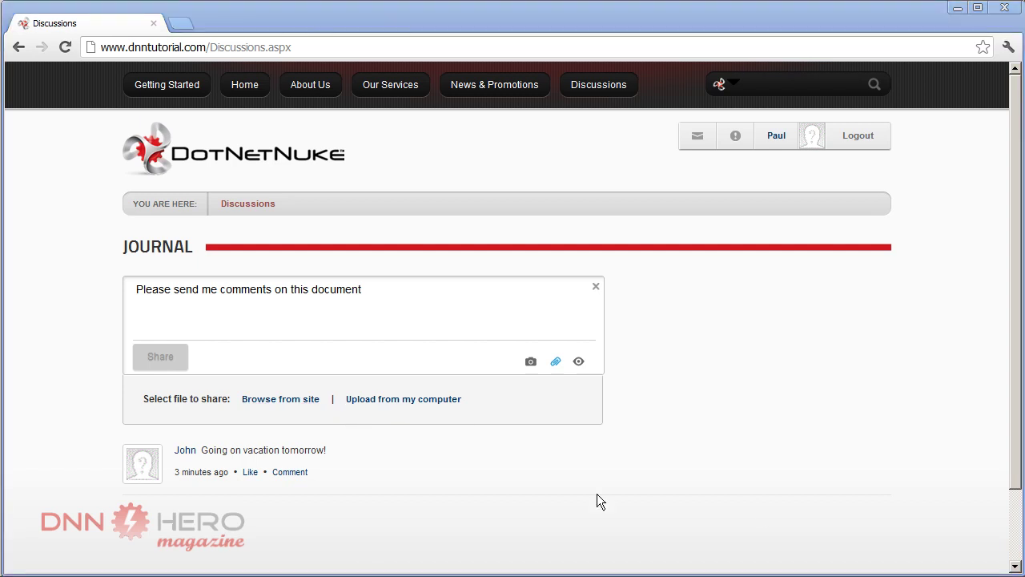
Attach Privacy Document.docx from E:\videos\premium\Administration\09 - Social to the draft
left_click(389, 399)
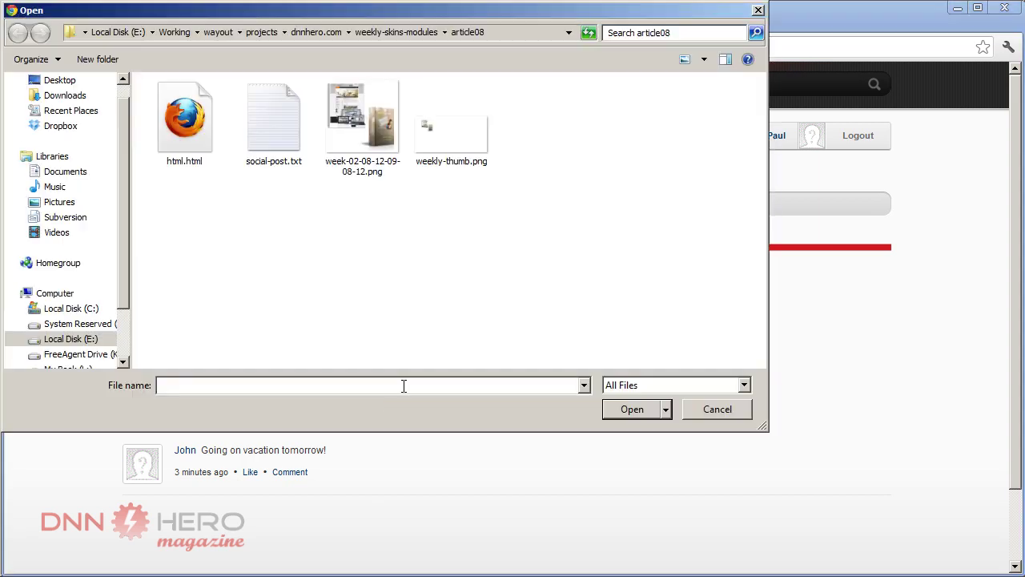
type("E:\\videos\\premium\\Administration\\09 - Social")
key("Return")
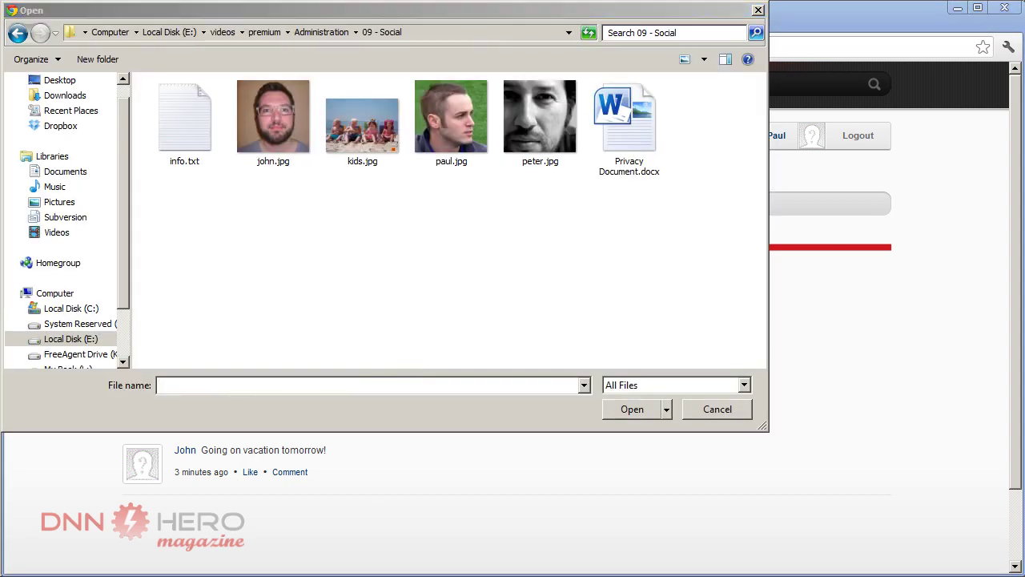
left_click(639, 153)
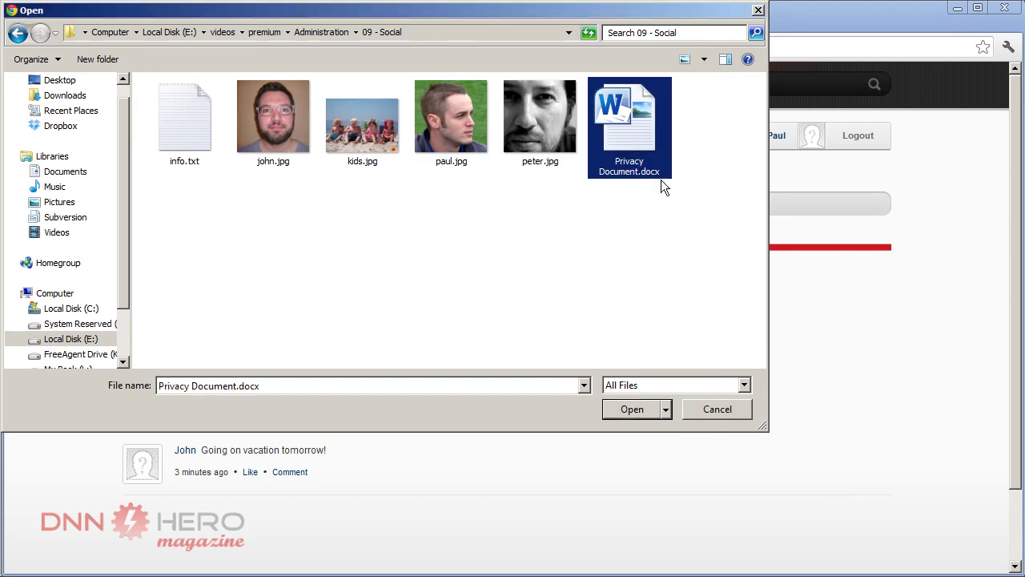
left_click(625, 410)
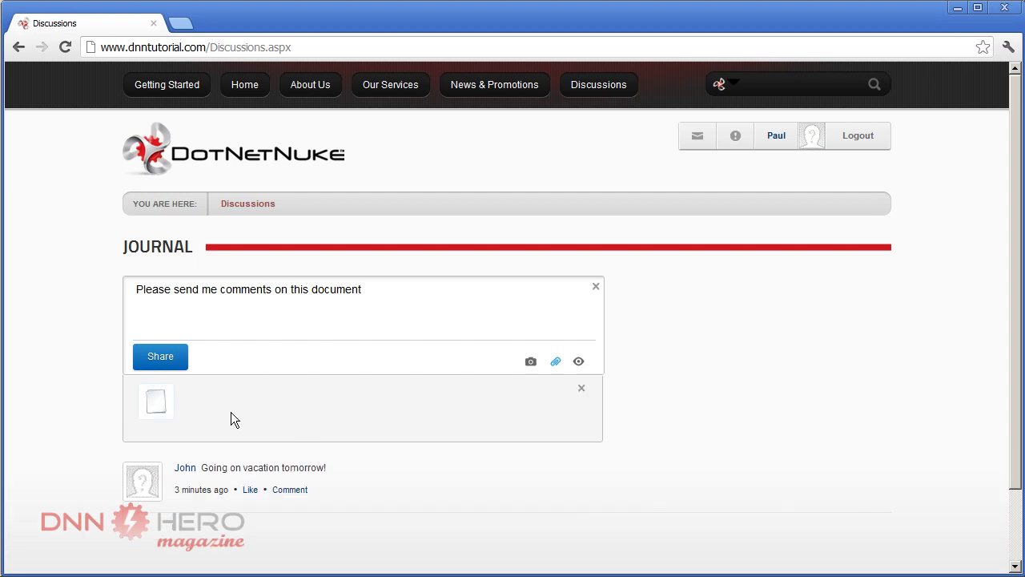
Share the document post and reload Discussions in the other browser to see it
left_click(172, 362)
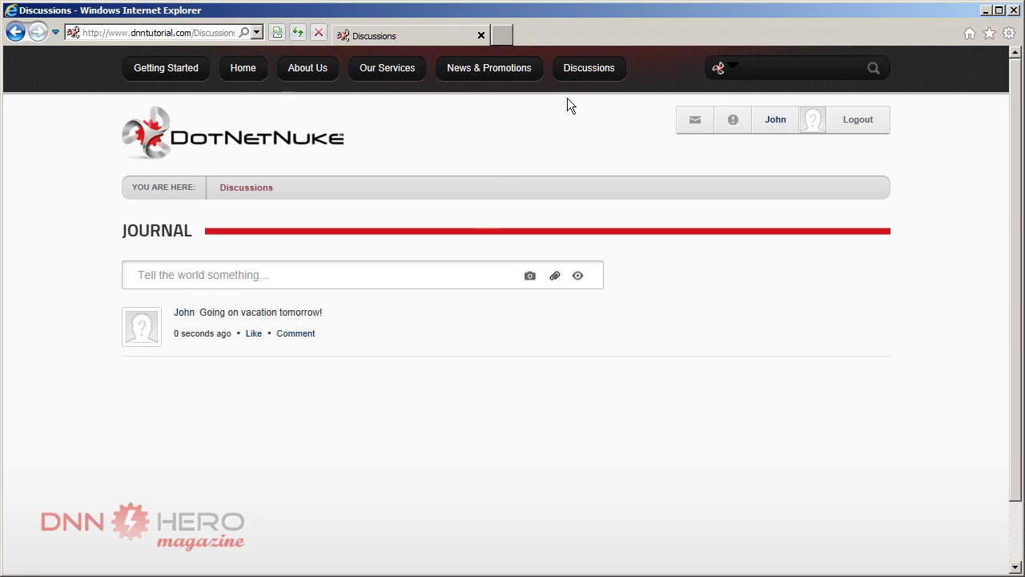
left_click(577, 73)
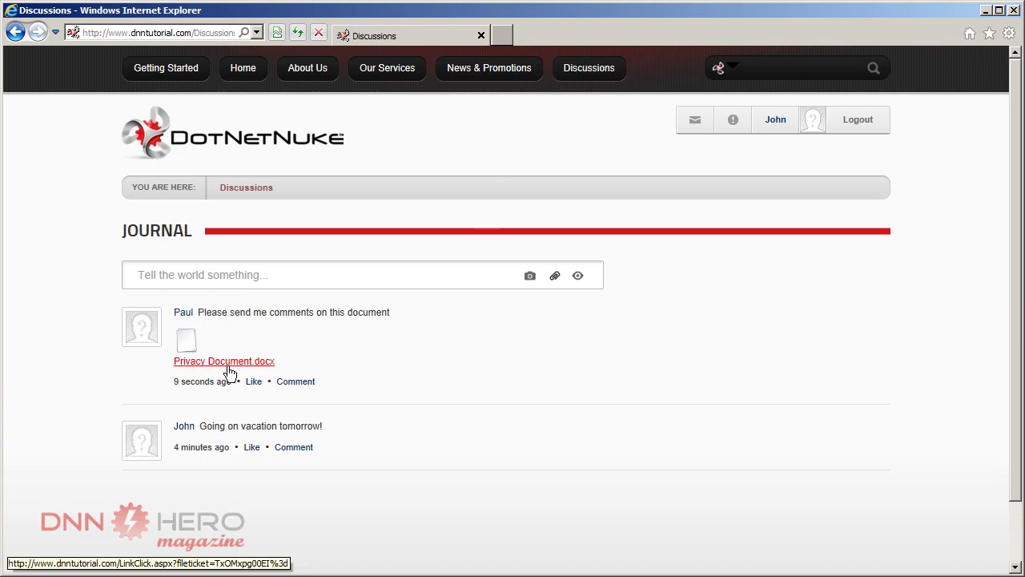
left_click(218, 362)
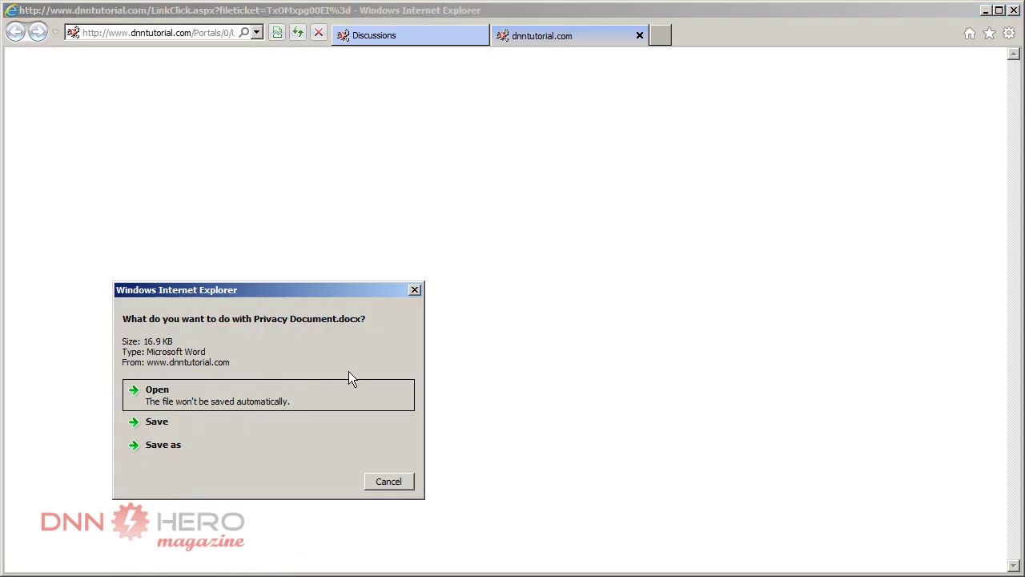
left_click(244, 396)
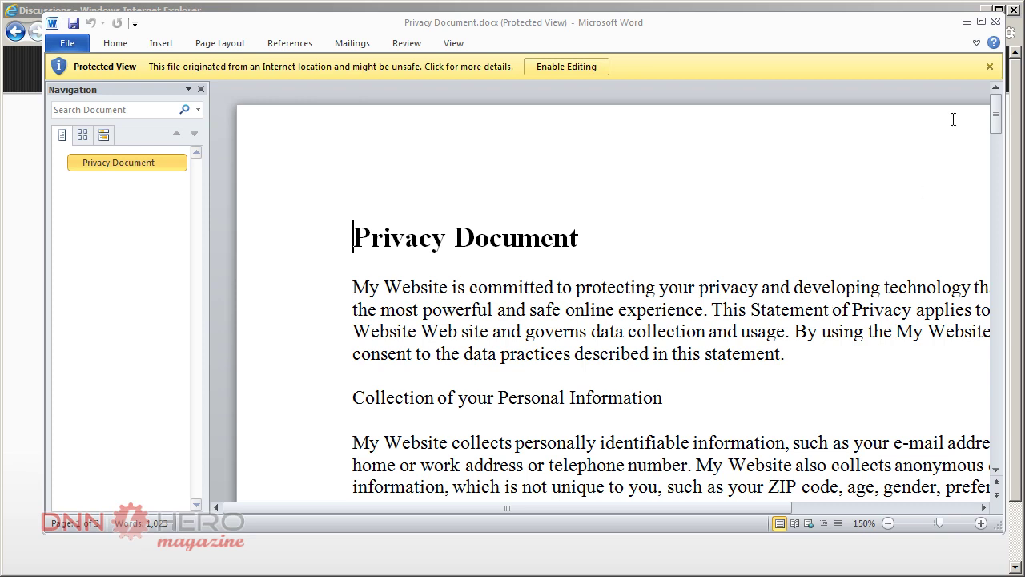
left_click(996, 21)
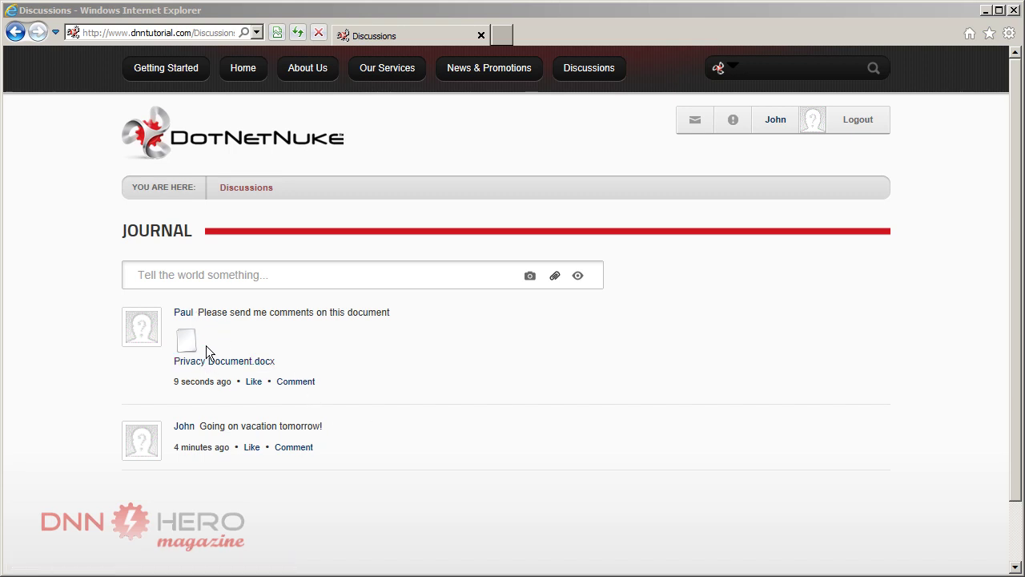
Comment 'Well, I think you should changes points 4 and 5' under the document post
left_click(298, 382)
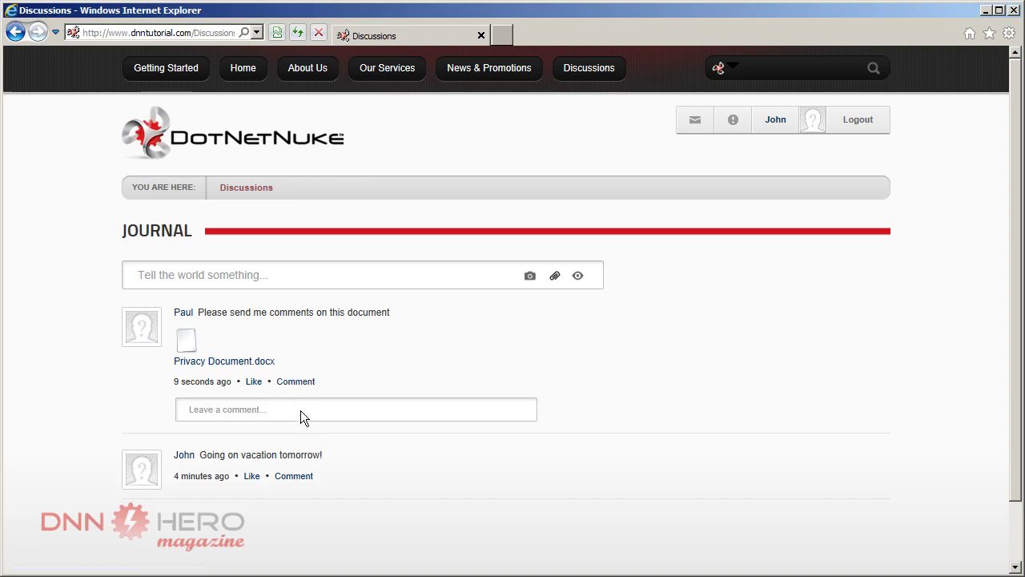
left_click(298, 410)
type("Well, I think you should changes points 4 and 5")
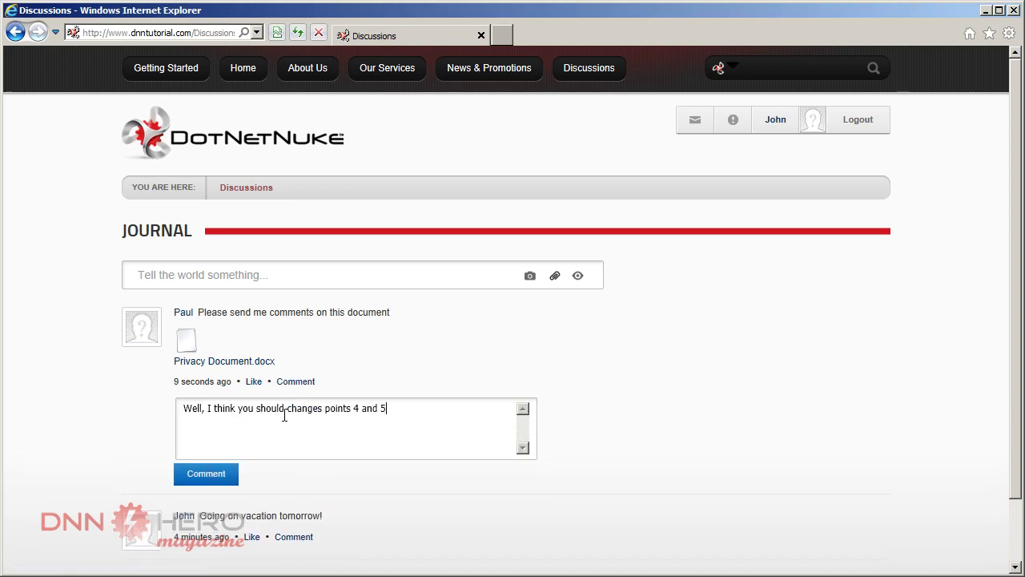
left_click(214, 477)
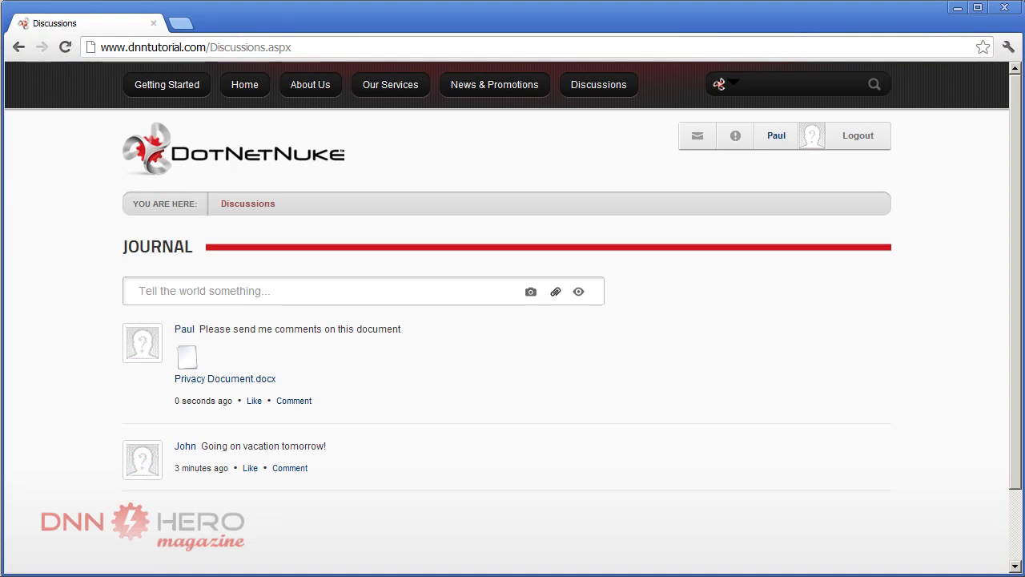
Reload Discussions in the first browser to see the new comment
left_click(583, 85)
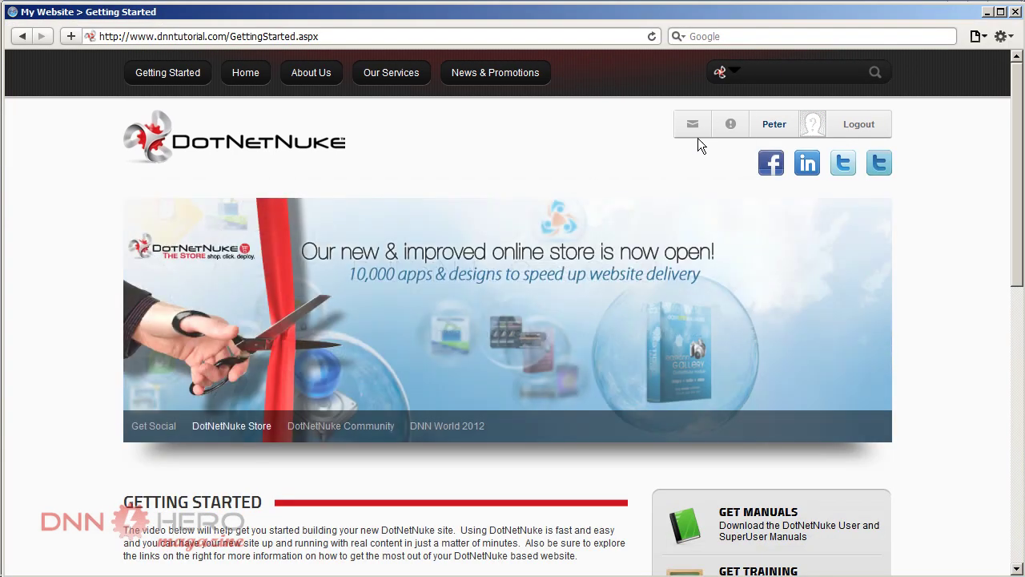
From the user's activity feed, go to Discussions and draft 'Just came back from vacation!'
left_click(766, 128)
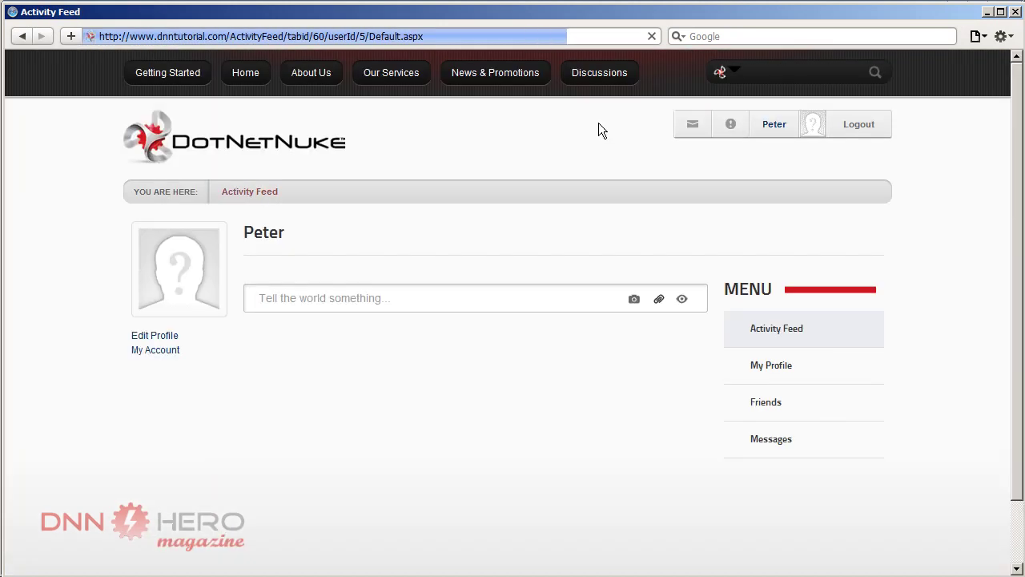
left_click(600, 81)
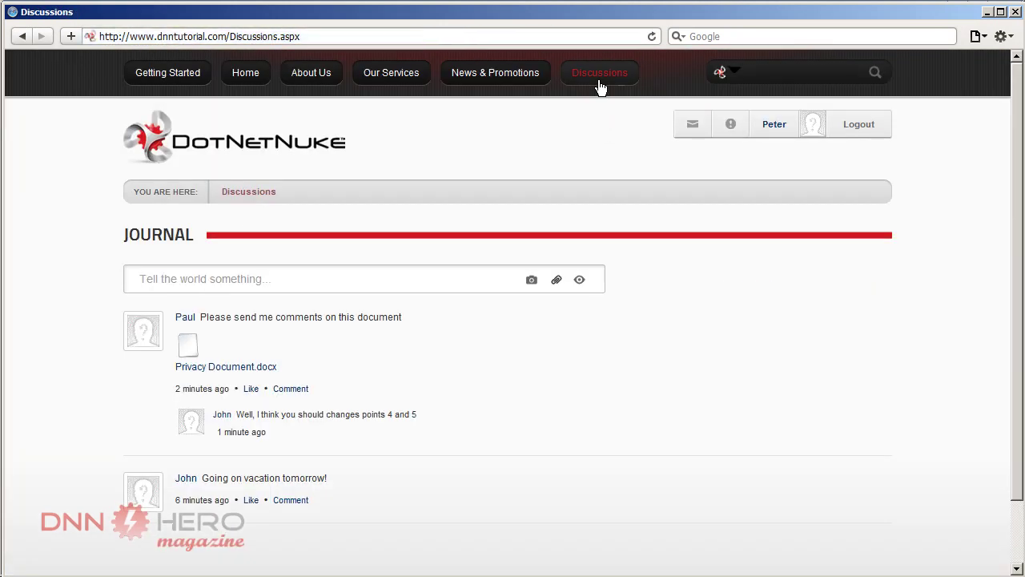
left_click(363, 281)
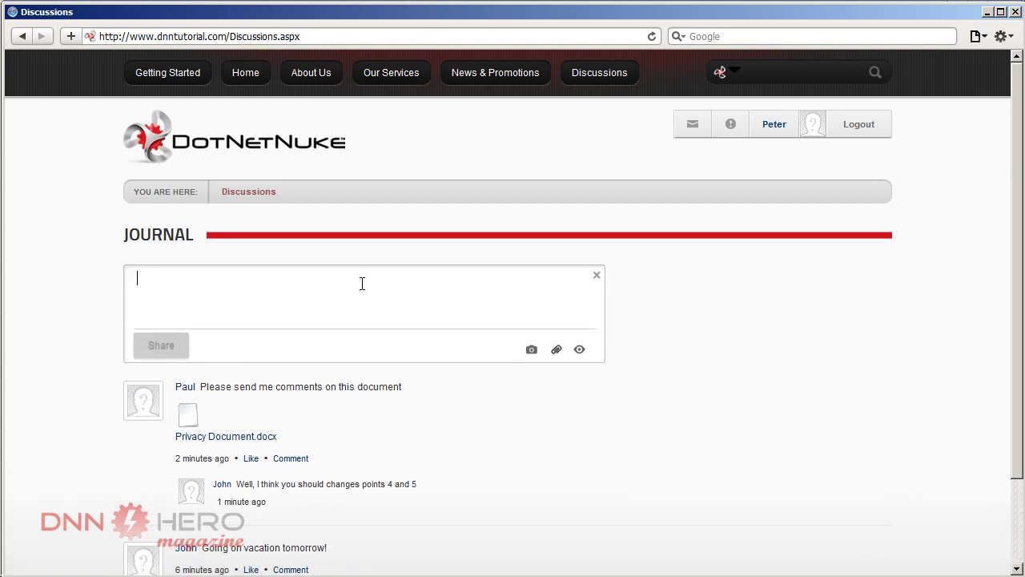
type("Just came back from vacation!")
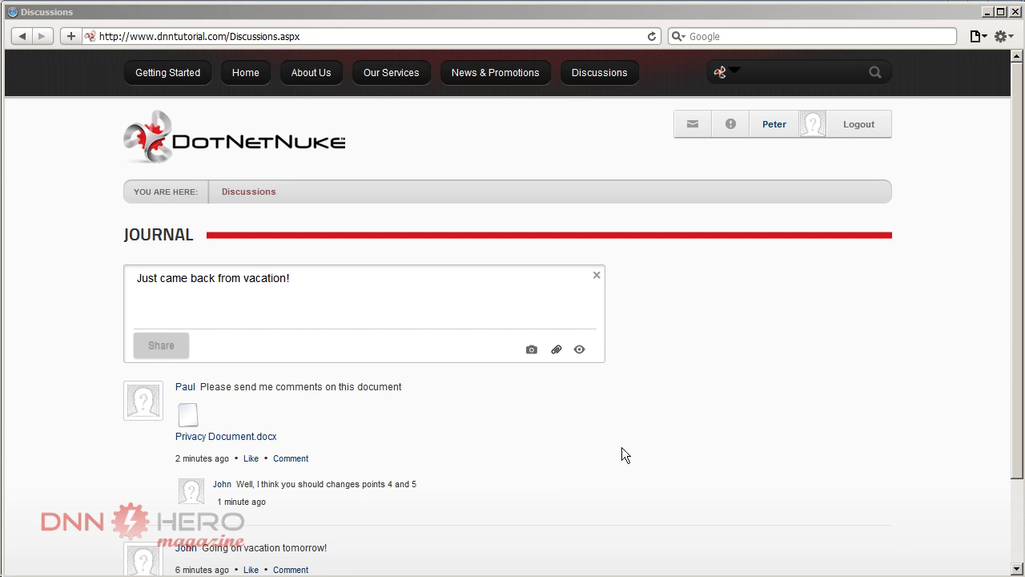
Upload kids.jpg from E:\videos\premium\Administration\09 - Social as the post's photo
left_click(532, 349)
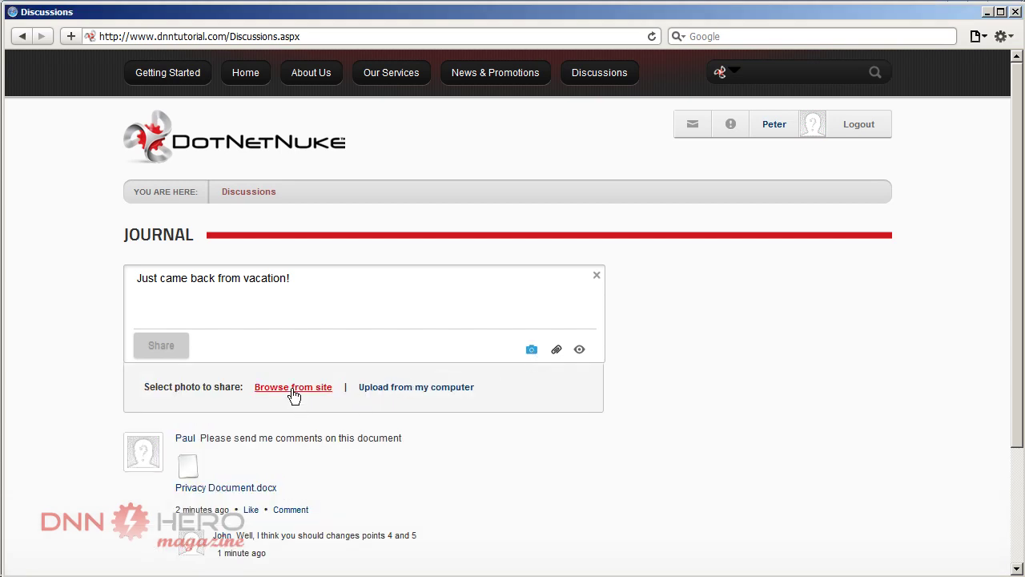
left_click(395, 388)
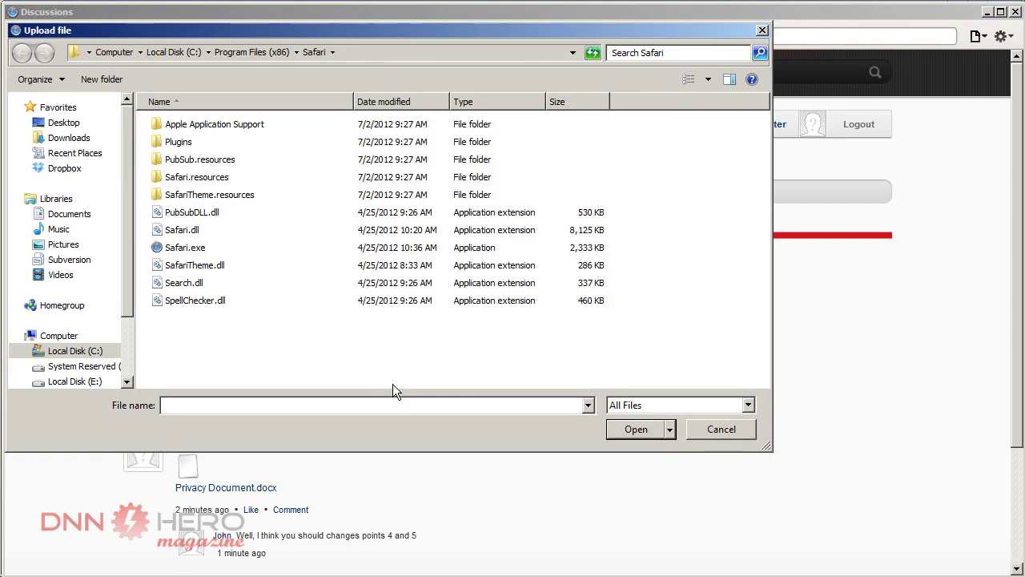
type("E:\\videos\\premium\\Administration\\09 - Social")
key("Return")
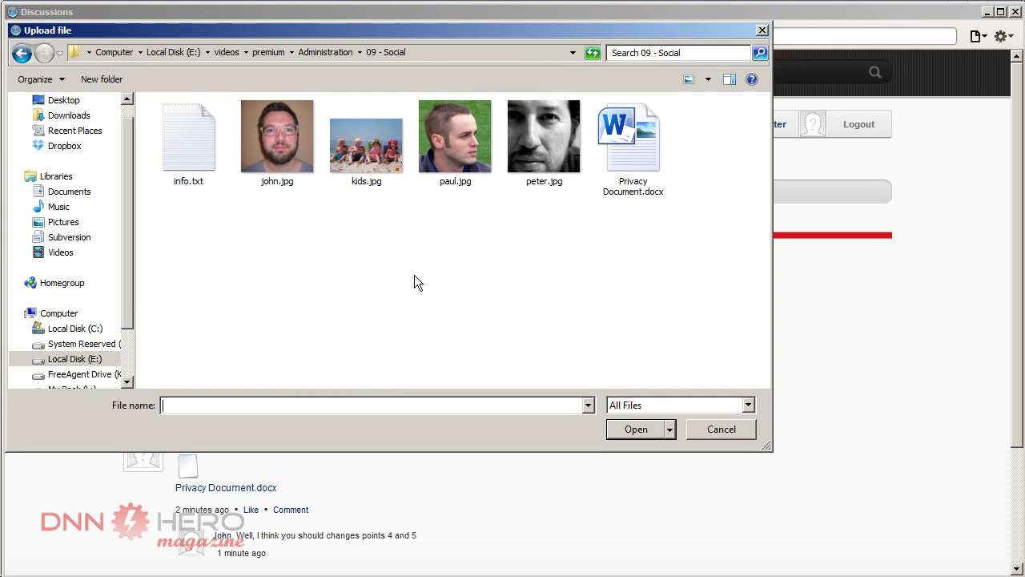
left_click(358, 164)
left_click(636, 429)
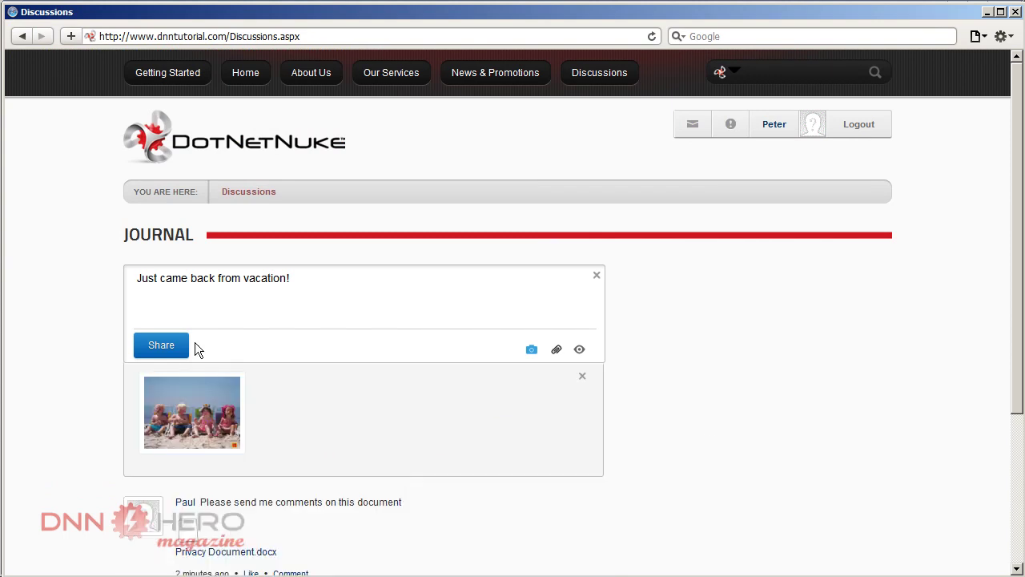
Share the vacation post, then reload Discussions in John's browser to see it
left_click(159, 350)
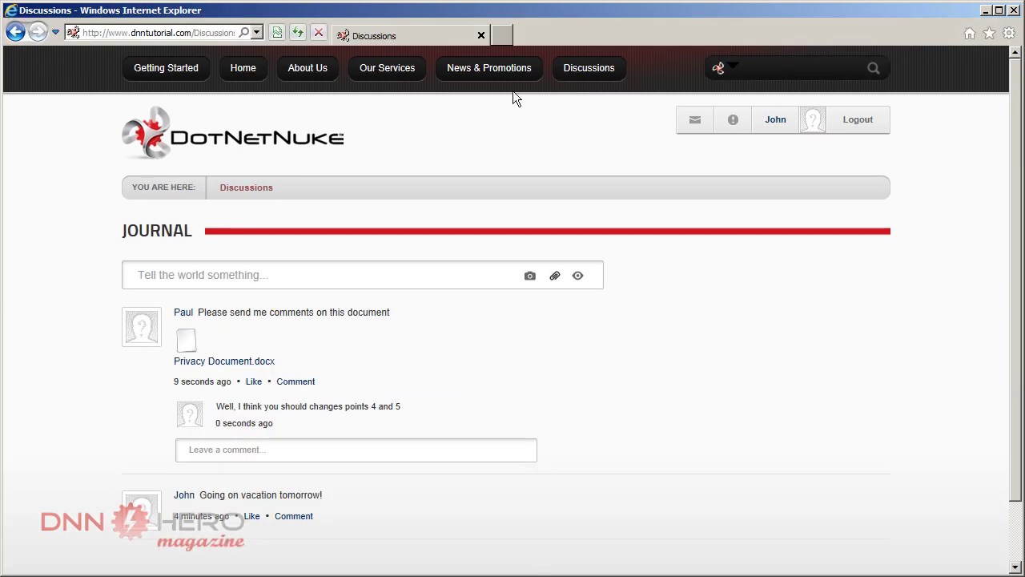
left_click(578, 71)
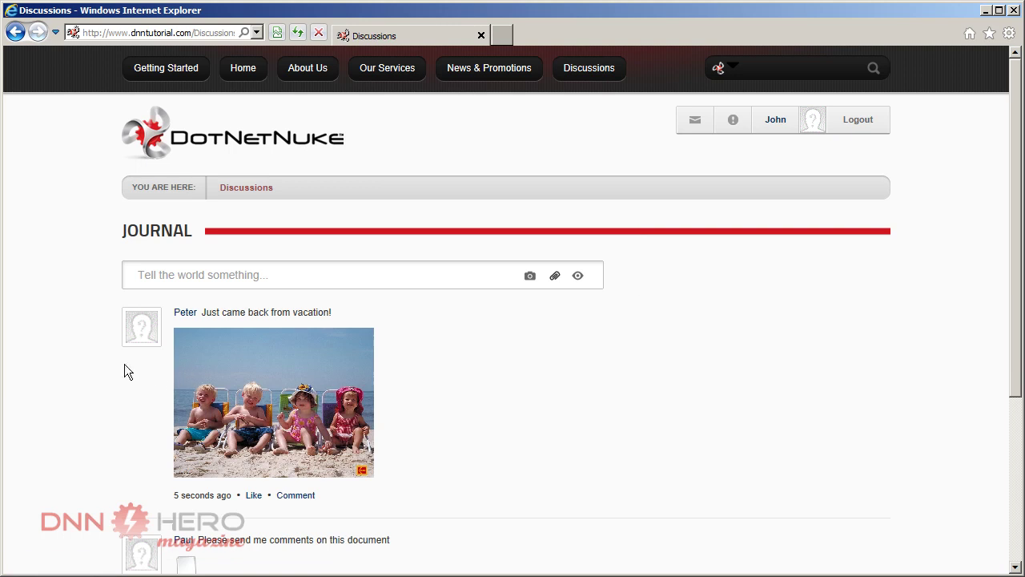